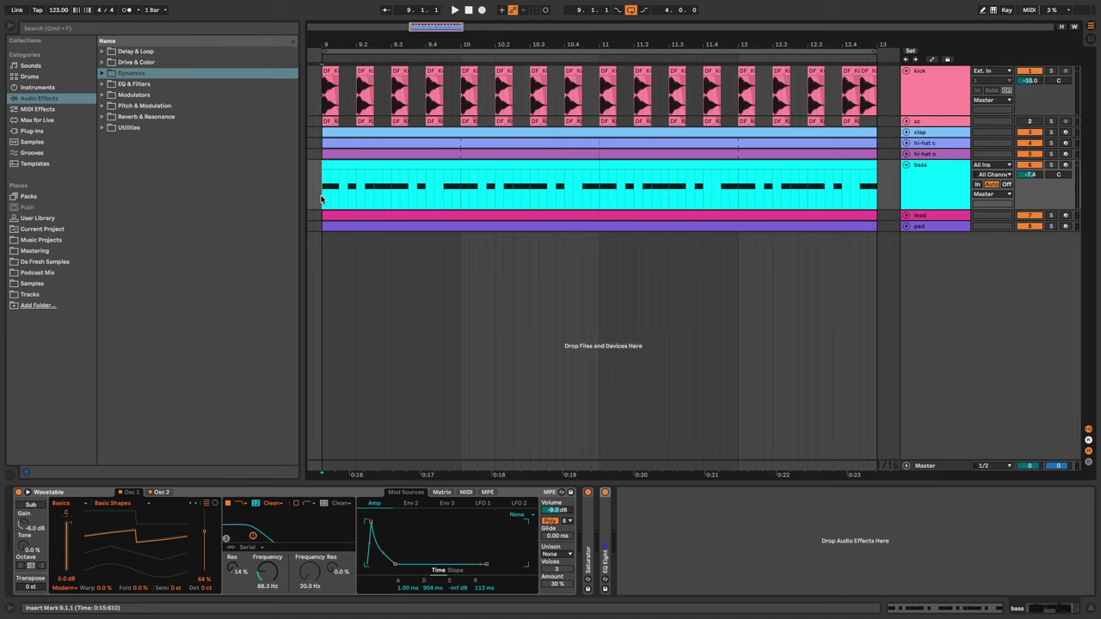
Play the loop and start adding a Compressor to the bass track
key("space")
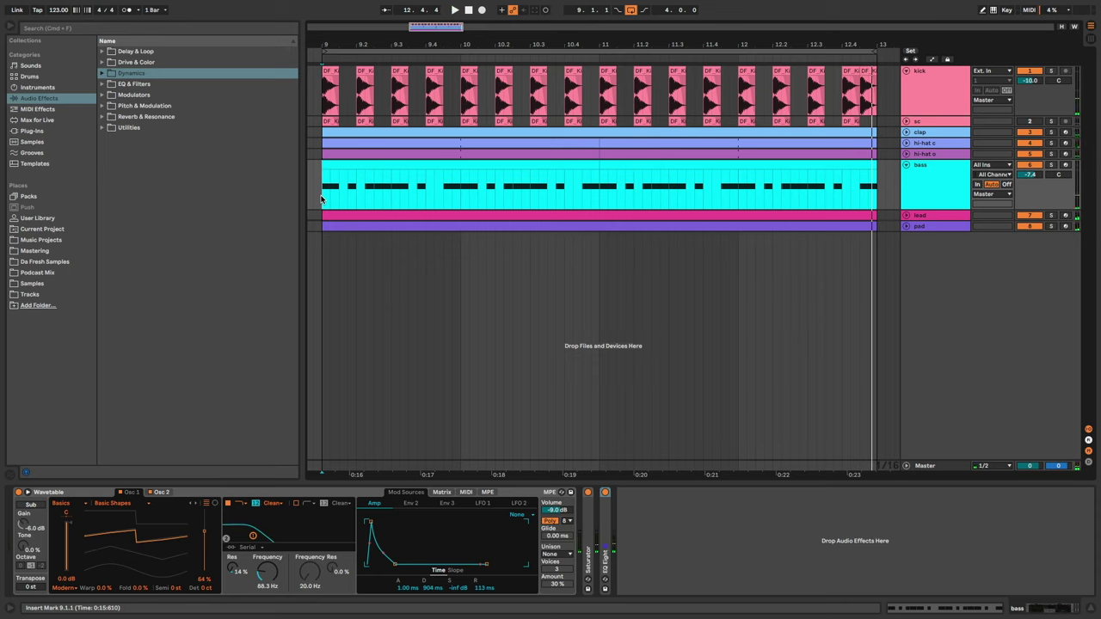
key("Right")
Add the Compressor to the bass track and sidechain it from the sc track
key("Down")
key("Return")
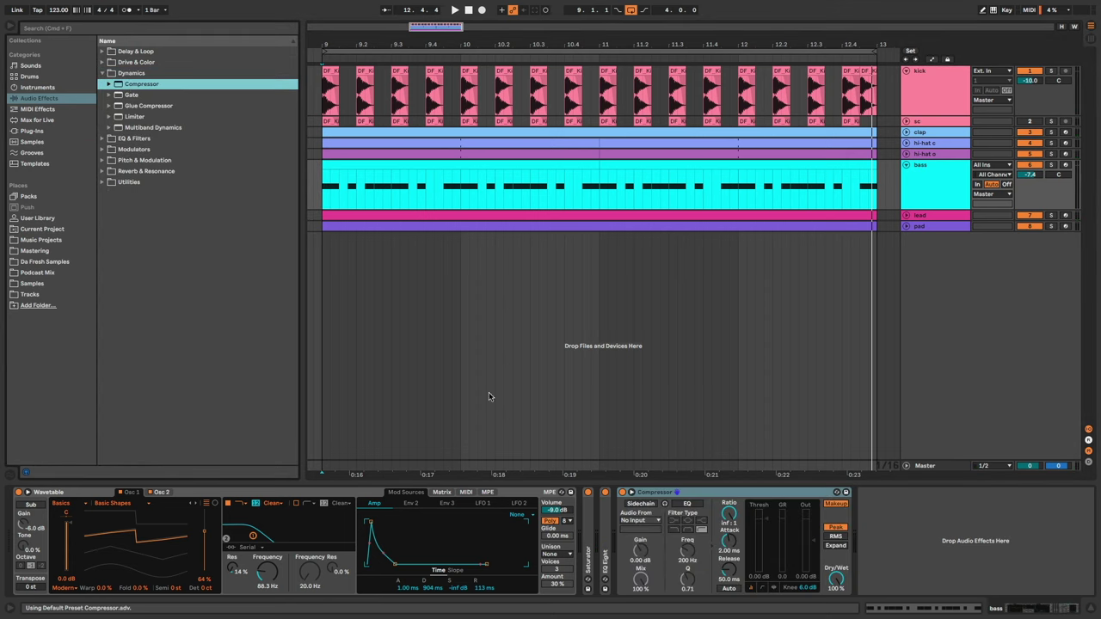
left_click(639, 521)
left_click(642, 541)
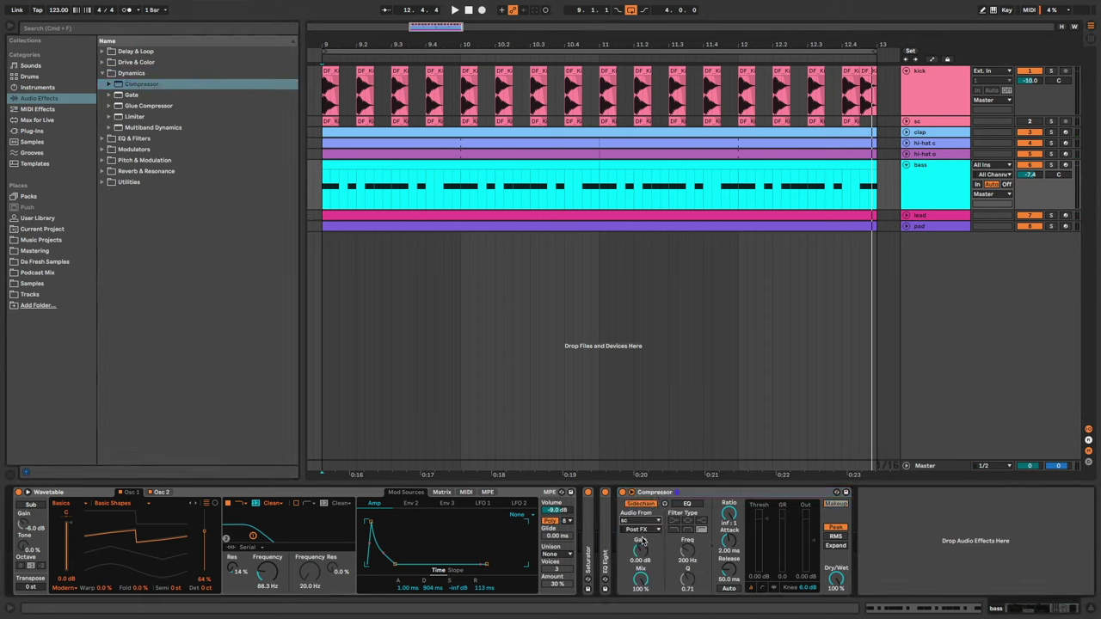
During playback, solo the bass track and toggle the Compressor off and on to compare
key("space")
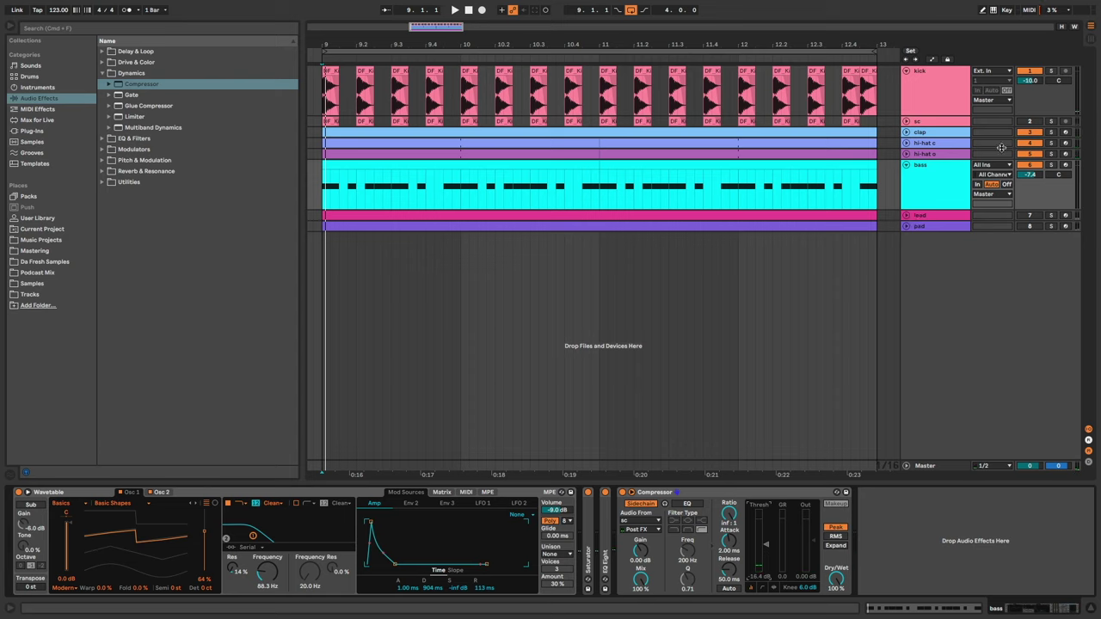
left_click(1052, 165)
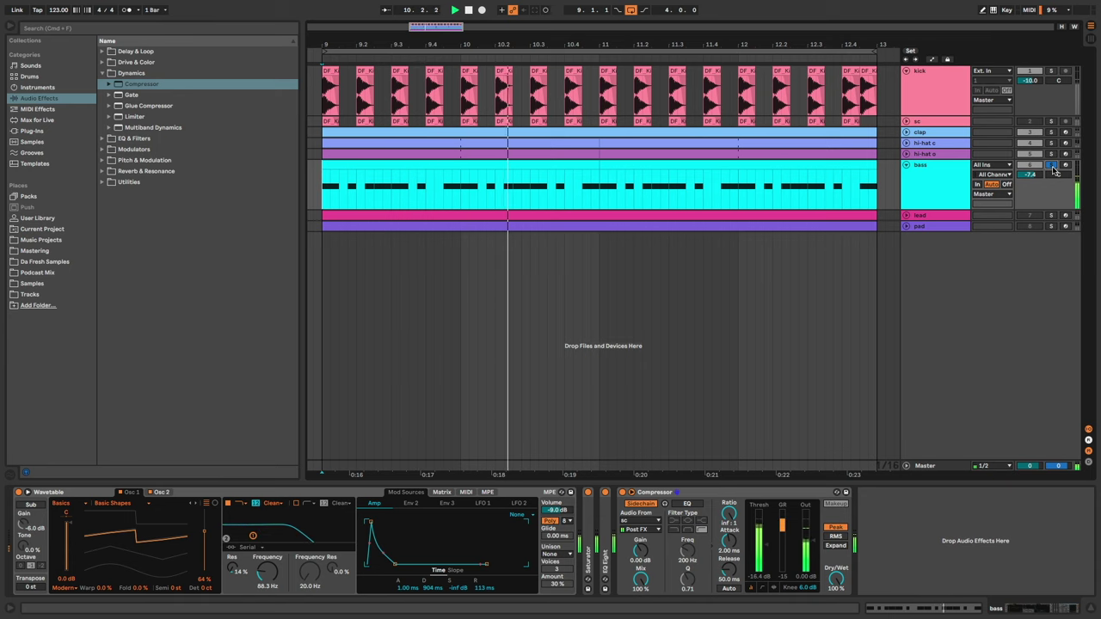
left_click(623, 492)
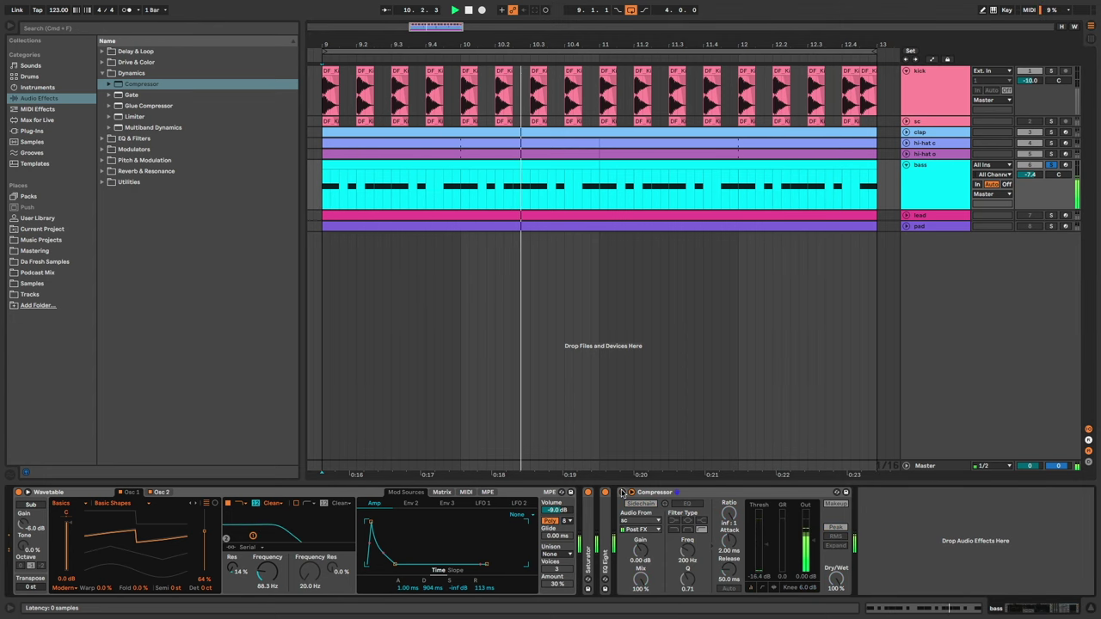
left_click(623, 493)
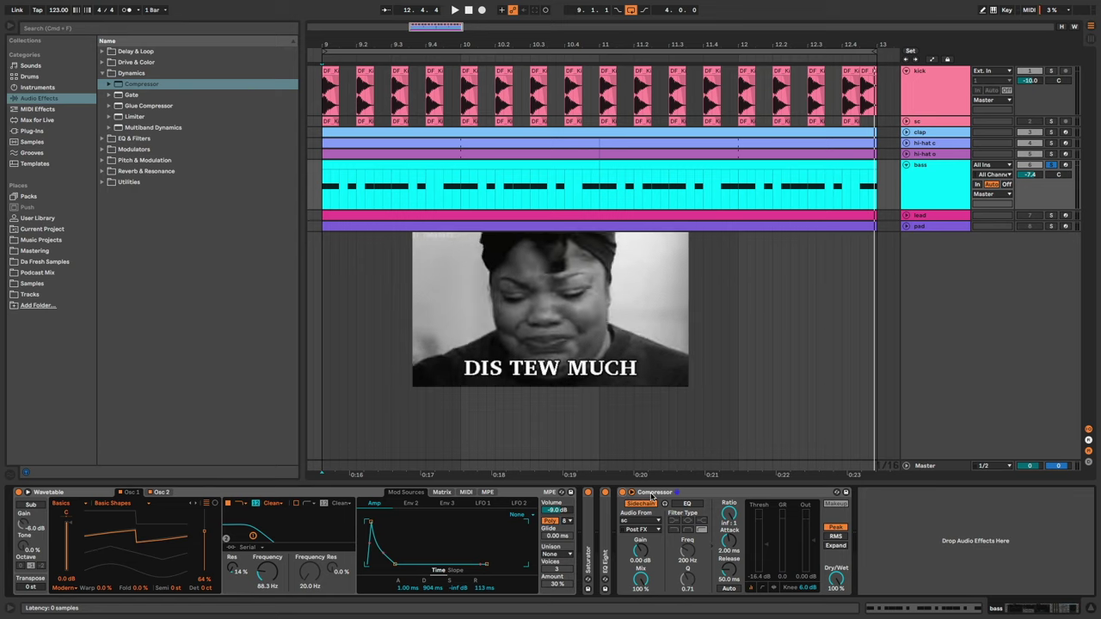
Switch off the Compressor and insert Multiband Dynamics ahead of it
left_click(623, 493)
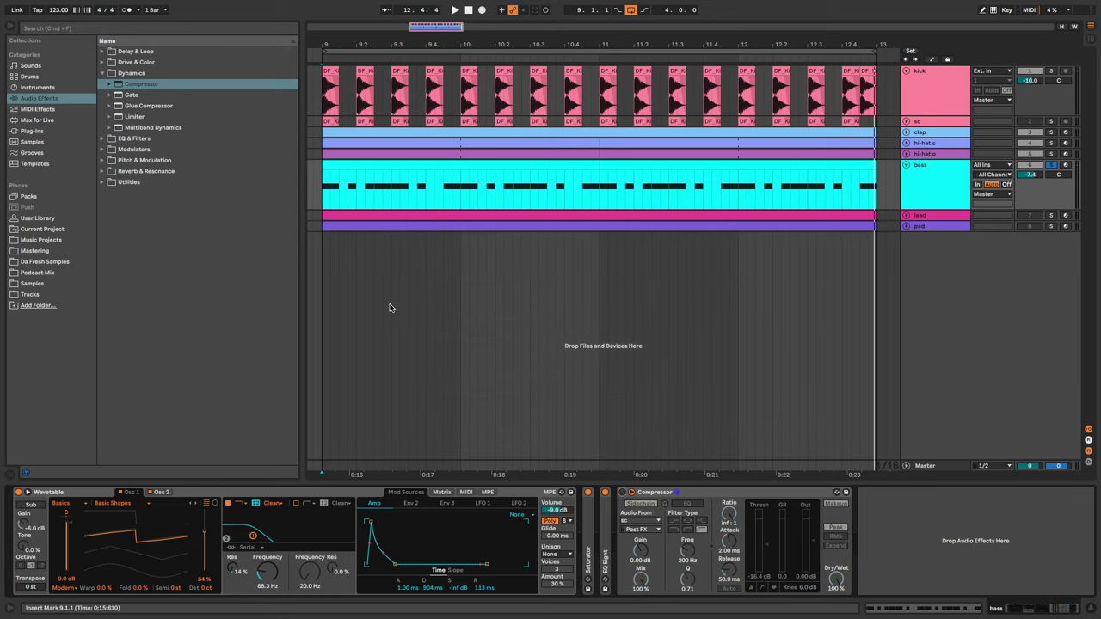
left_click_drag(175, 129, 637, 539)
right_click(649, 497)
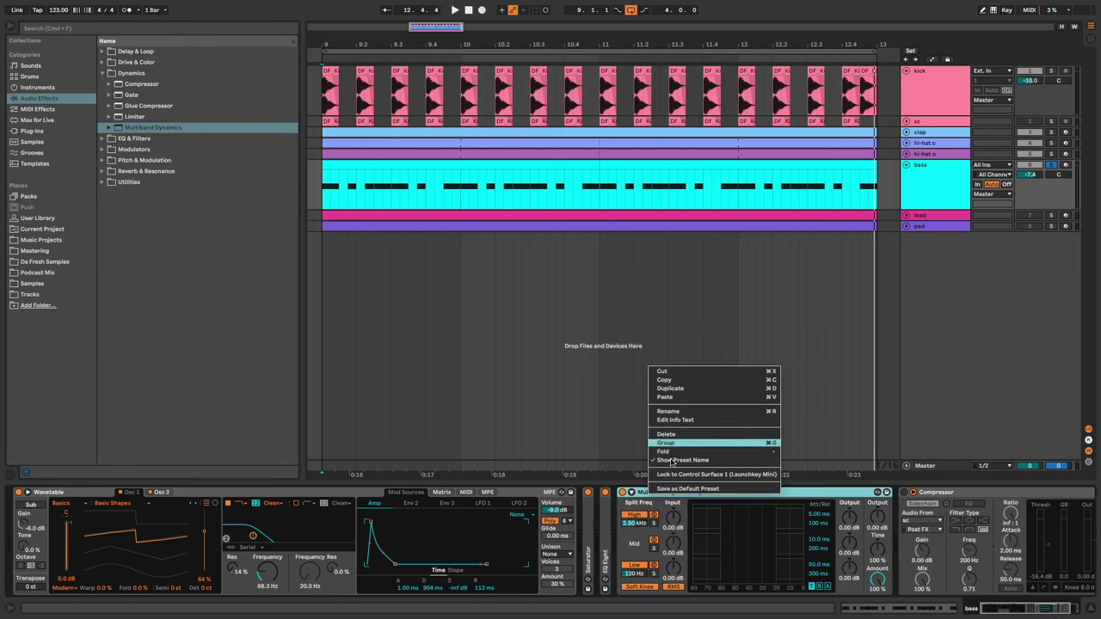
left_click(674, 462)
Group Multiband Dynamics into an Audio Effect Rack with three chains, then bypass it to compare
key("ctrl+g")
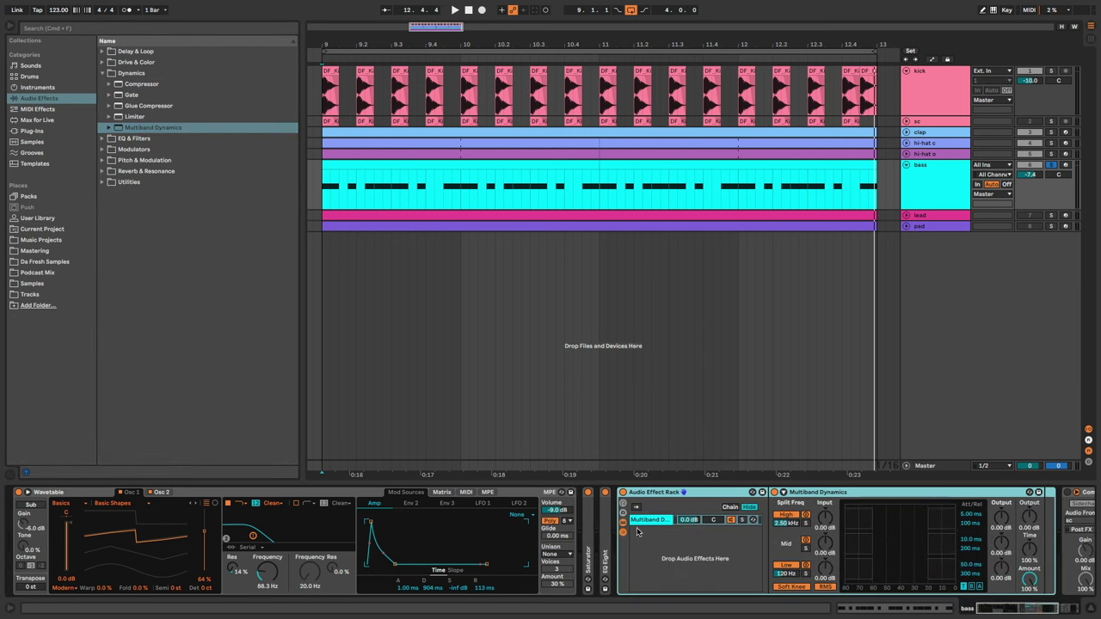
key("ctrl+d")
key("ctrl+d")
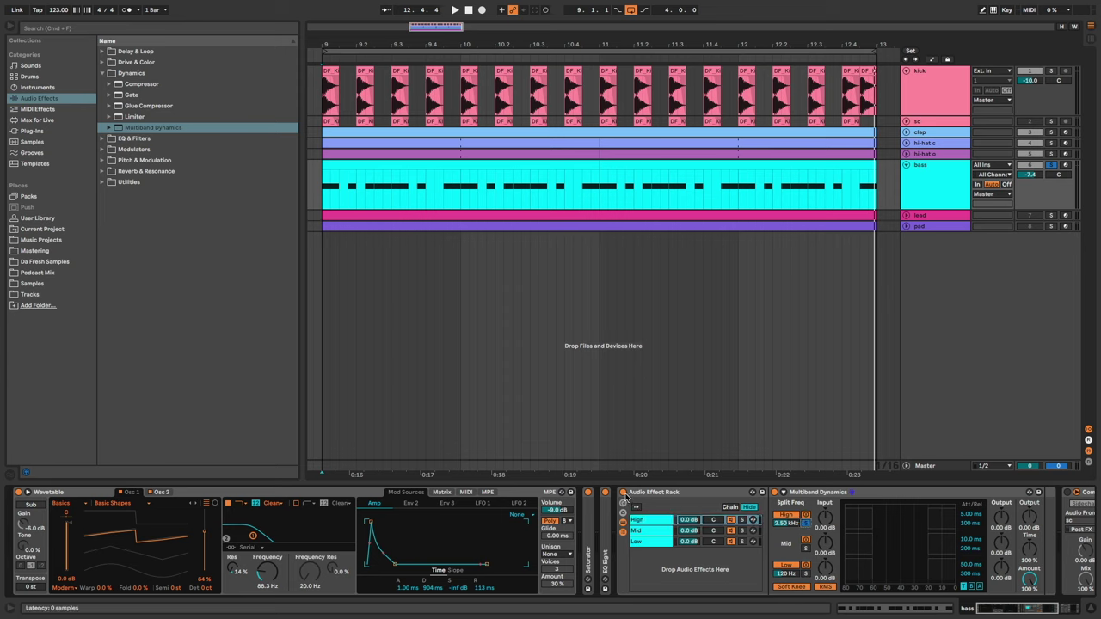
left_click(623, 492)
During playback, re-enable the Audio Effect Rack and select its High chain
key("space")
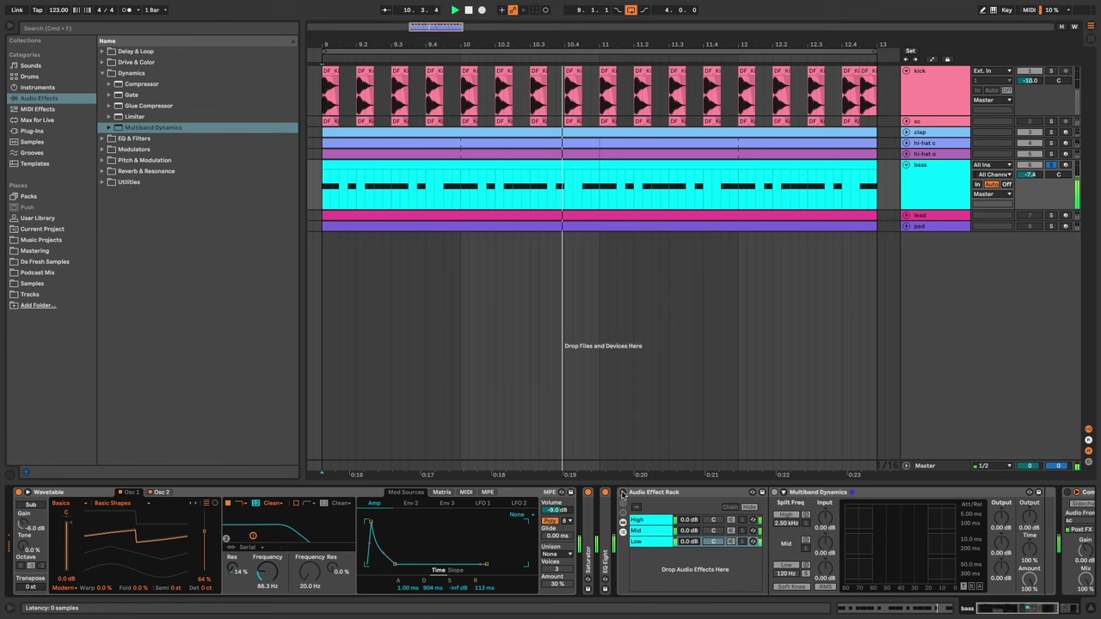
left_click(623, 493)
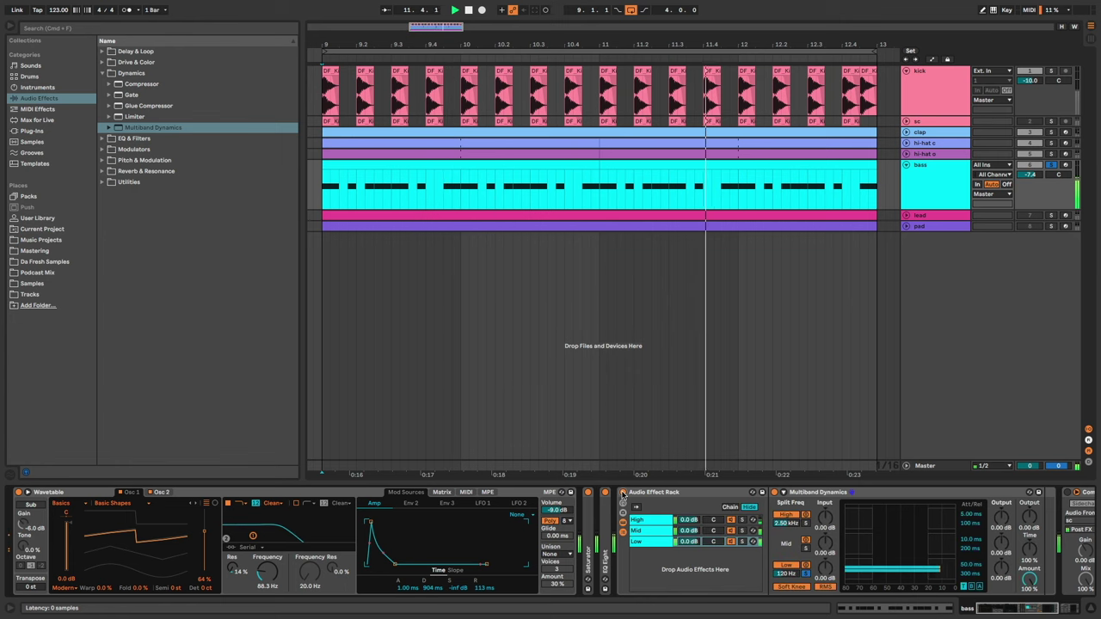
left_click(645, 521)
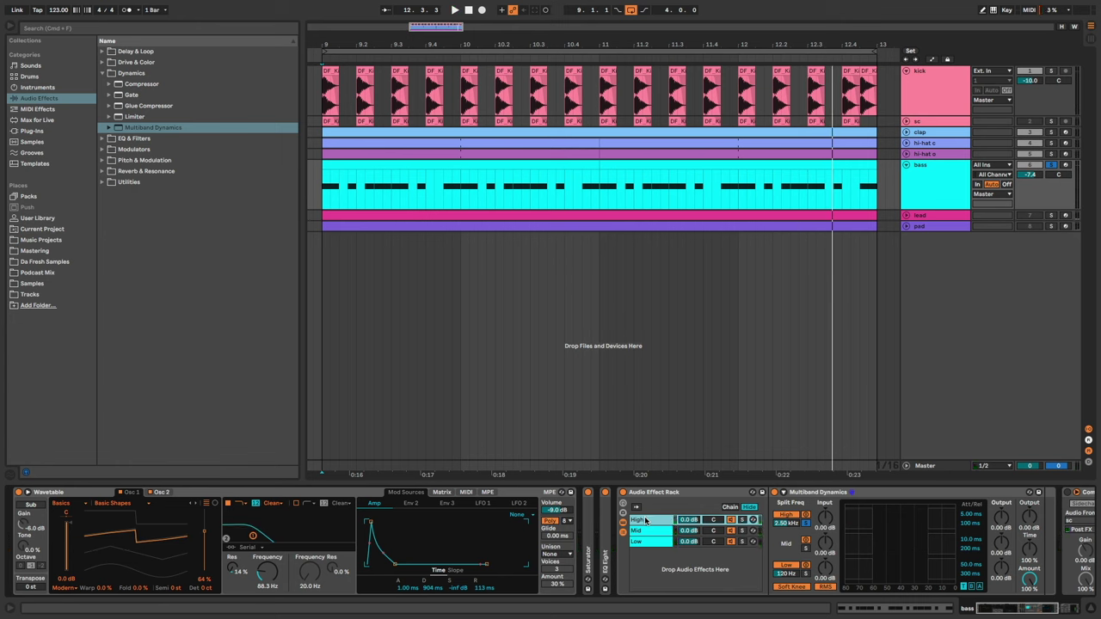
scroll(645, 521, "right", 5)
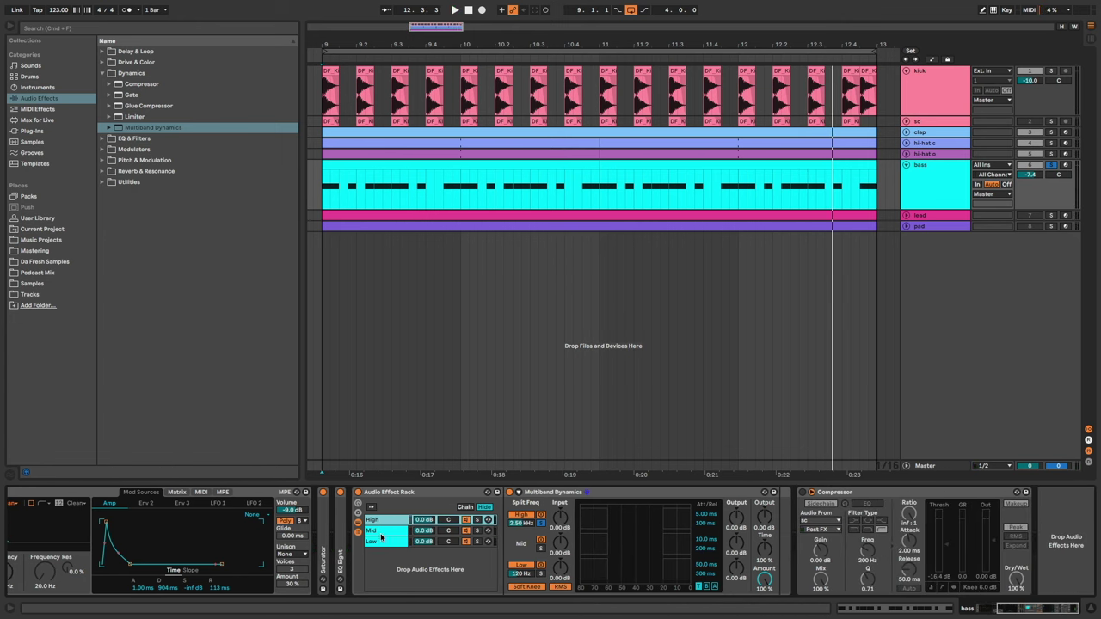
Select the sidechained Compressor, audition it, and duplicate it with Cmd+D
left_click(833, 494)
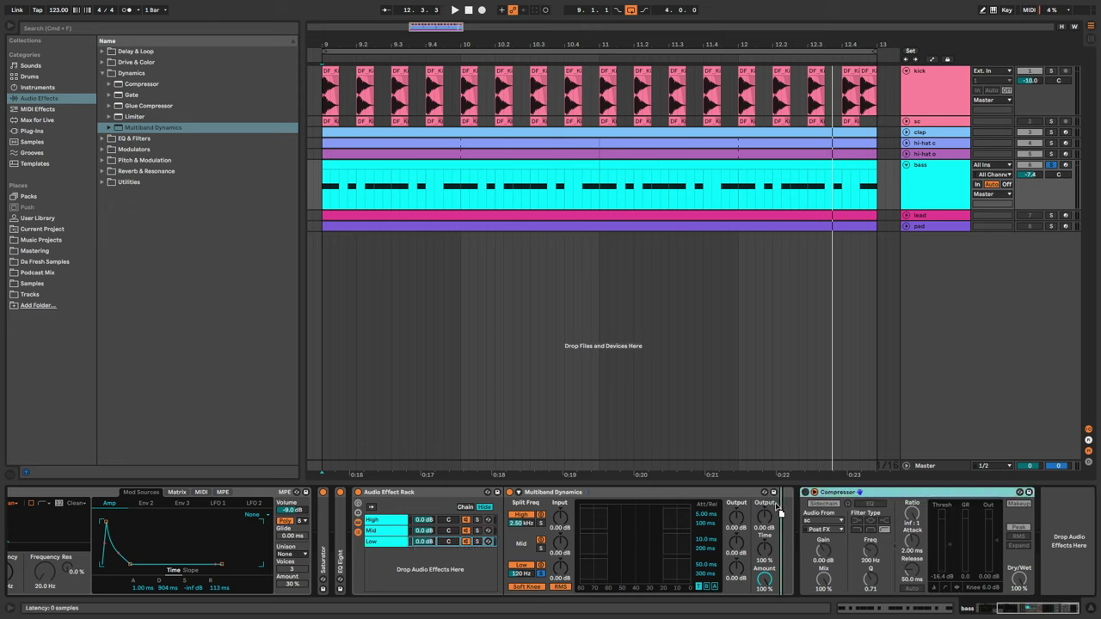
scroll(557, 558, "right", 1)
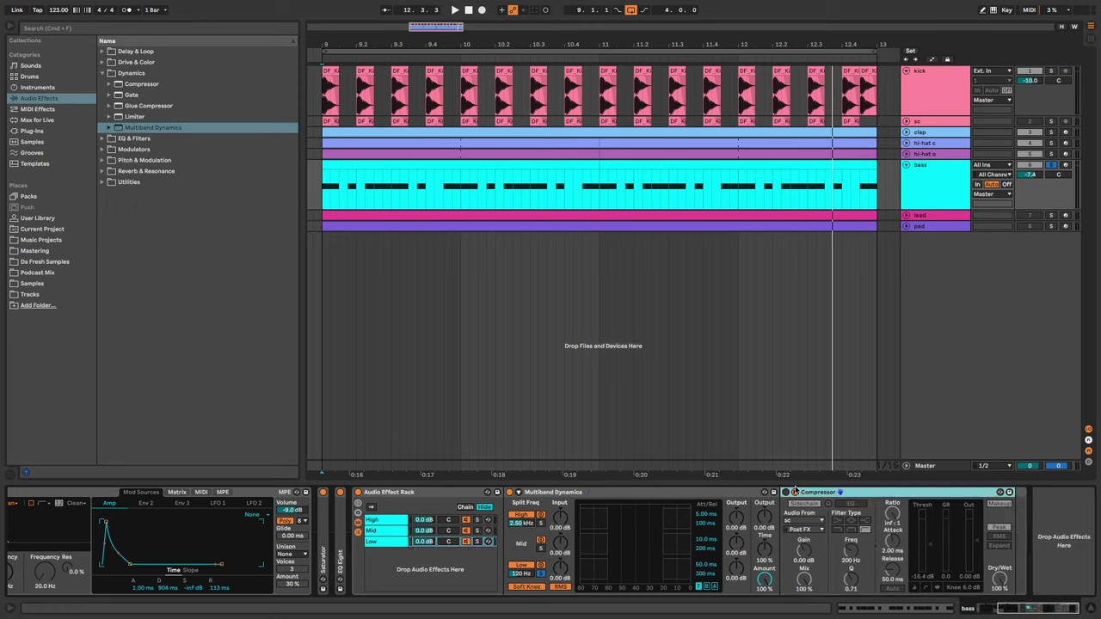
key("space")
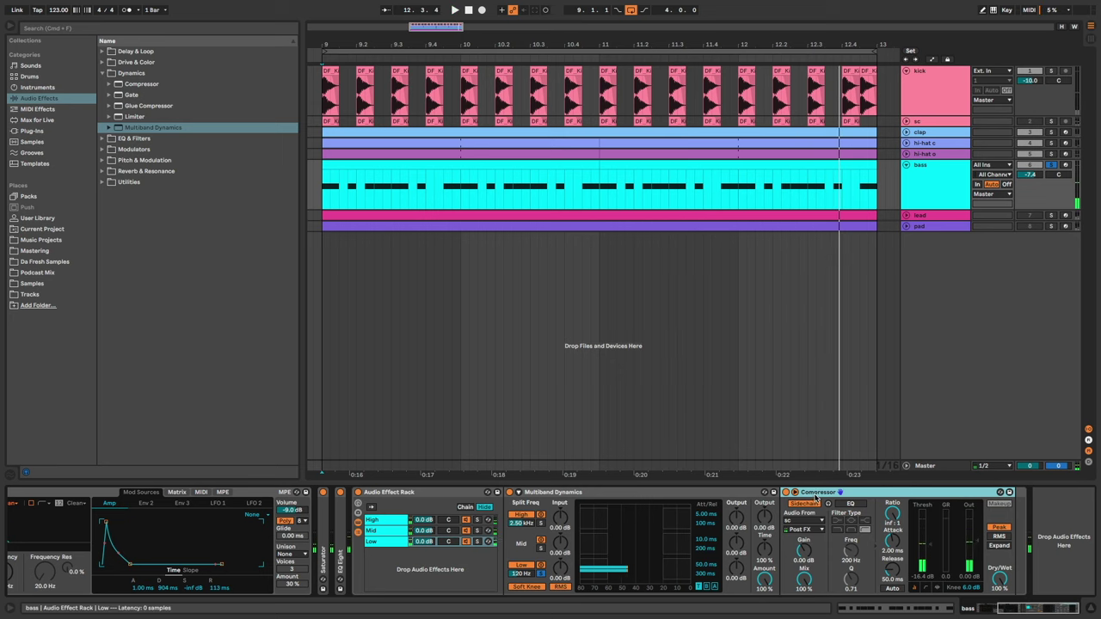
key("super+d")
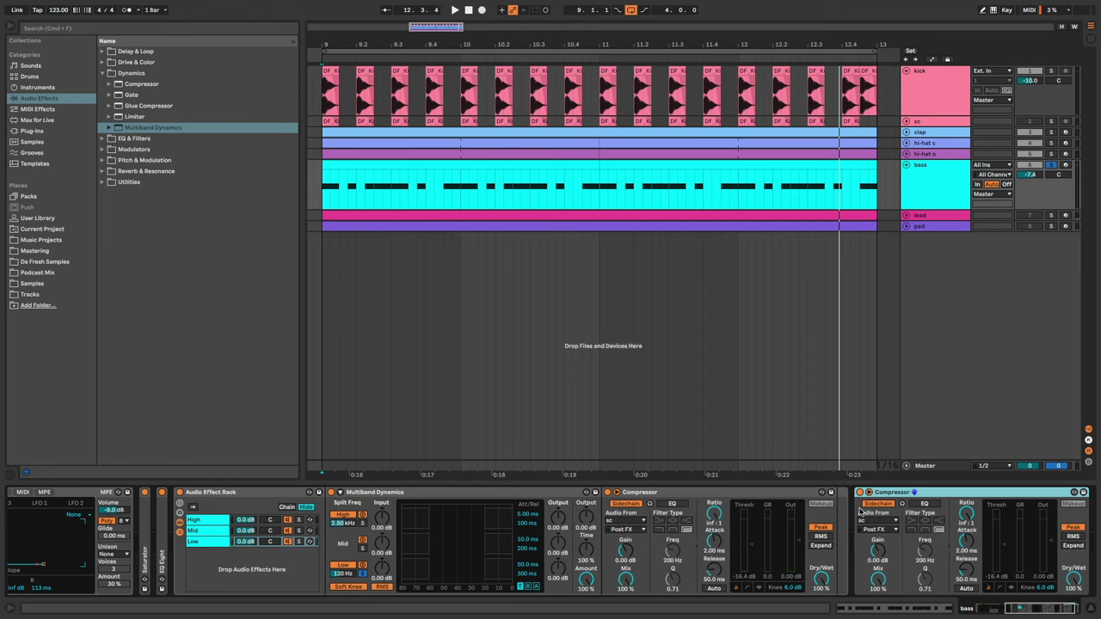
left_click(179, 493)
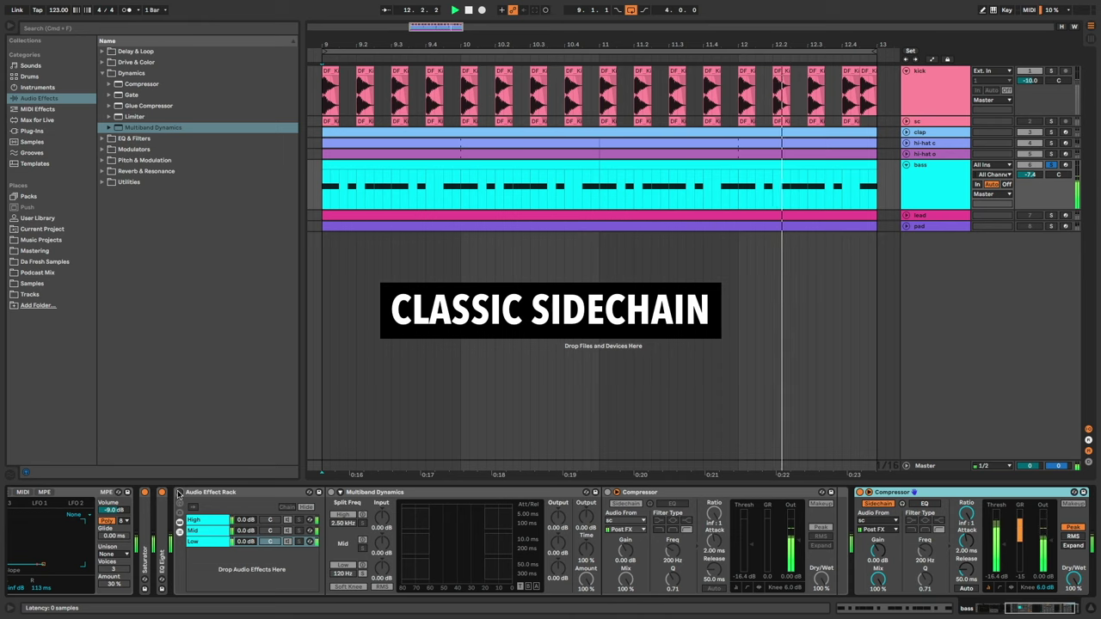
left_click(179, 493)
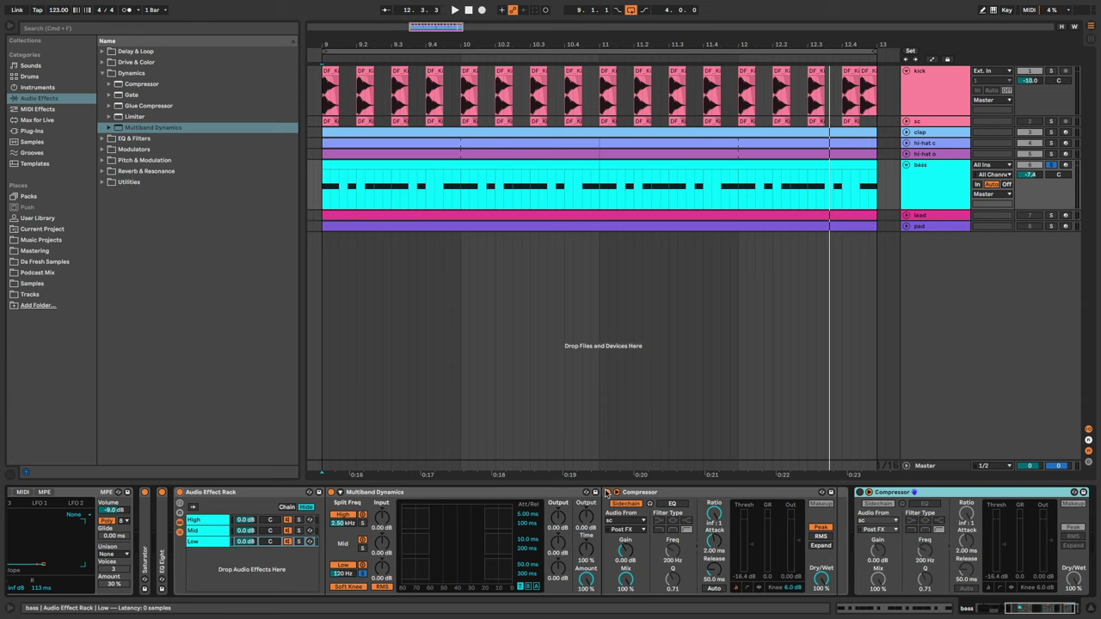
right_click(626, 493)
Lower the Mid band Compressor threshold to -7.21 dB while auditioning playback
left_click(529, 468)
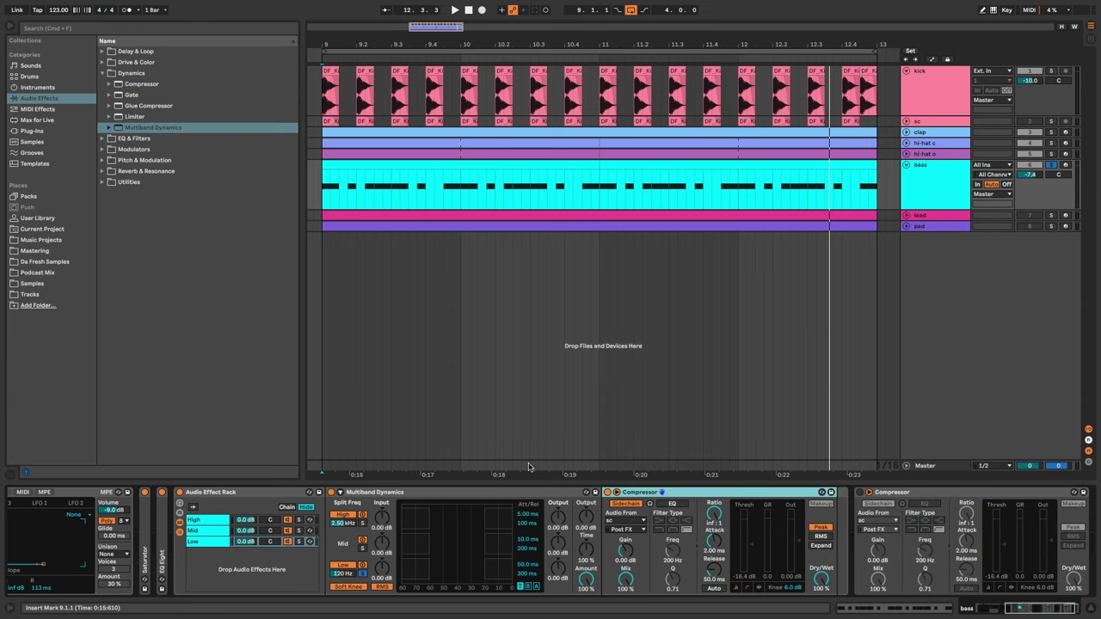
left_click_drag(344, 493, 732, 497)
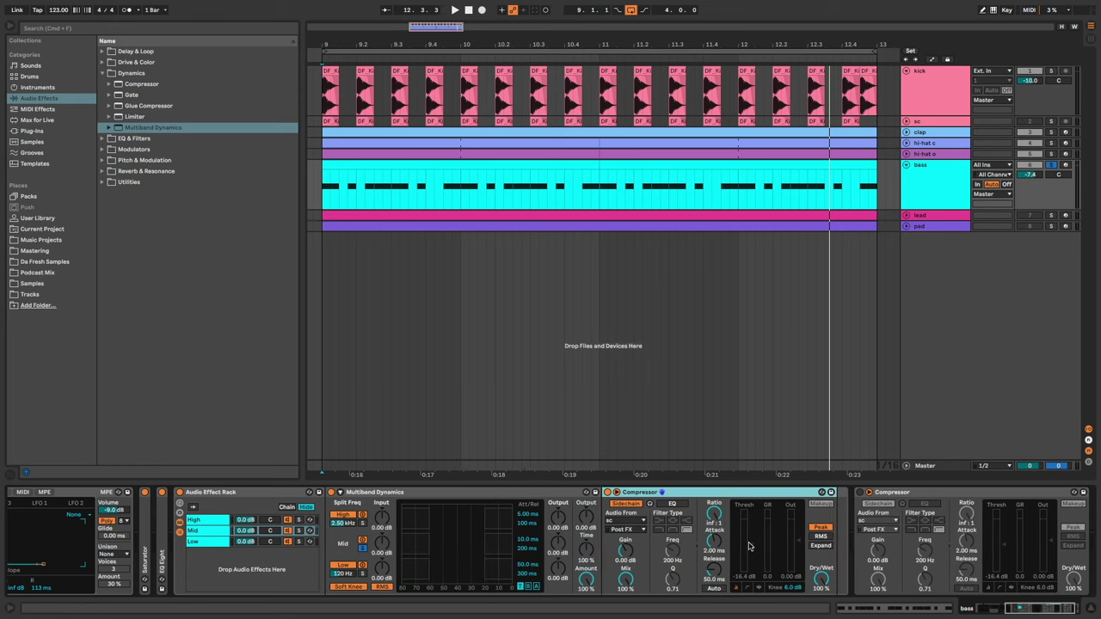
key("space")
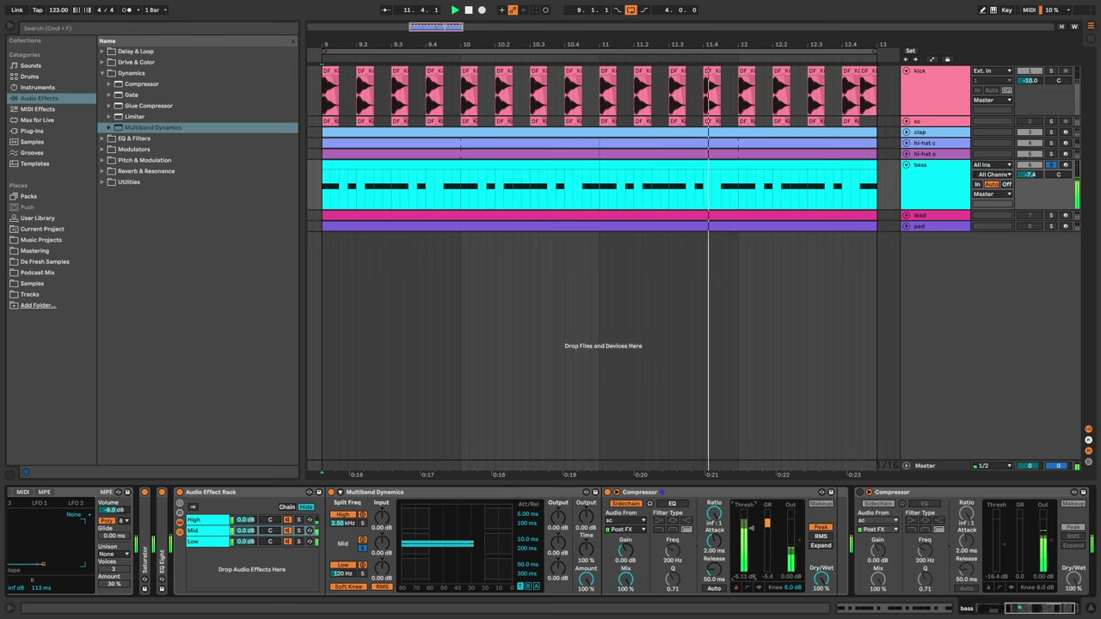
left_click_drag(752, 525, 750, 532)
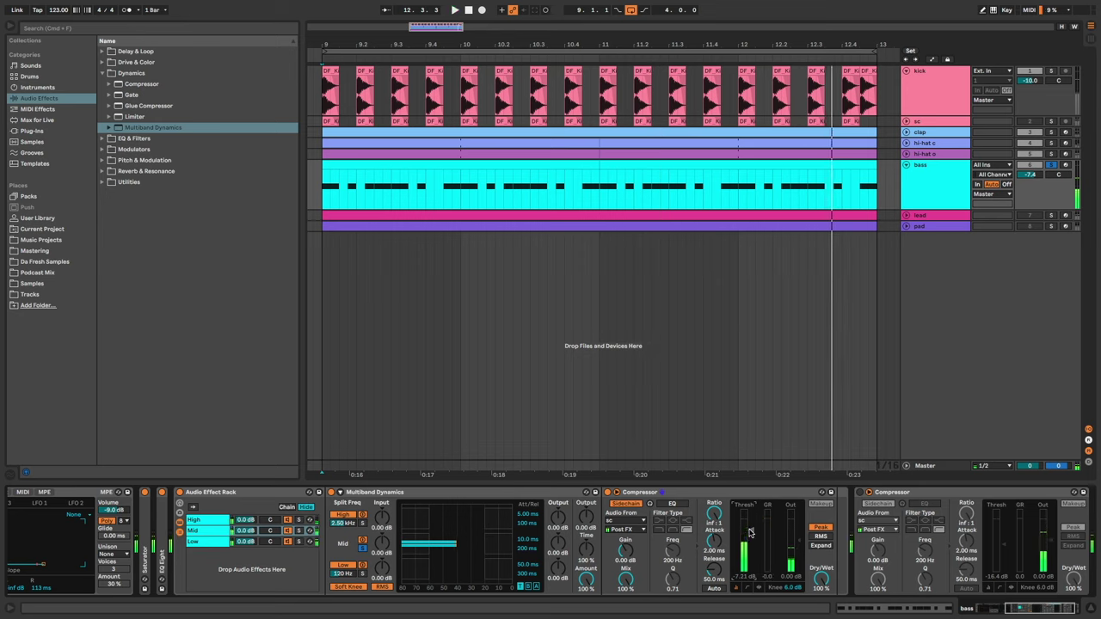
Delete the extra duplicate Compressor from the Low chain, keeping the sidechained one
key("Delete")
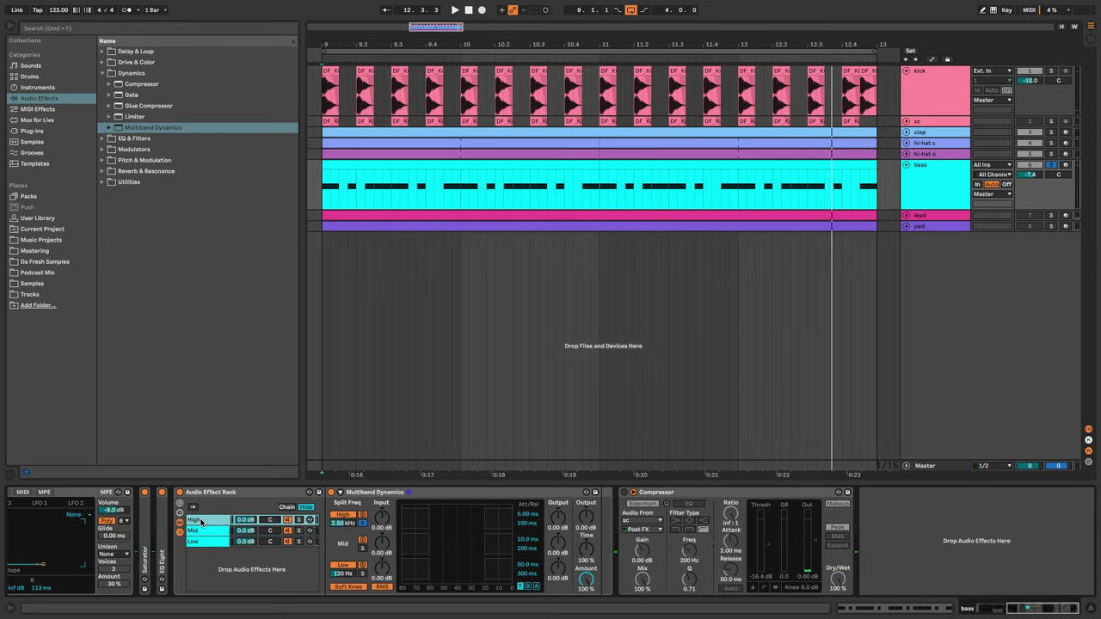
key("super+z")
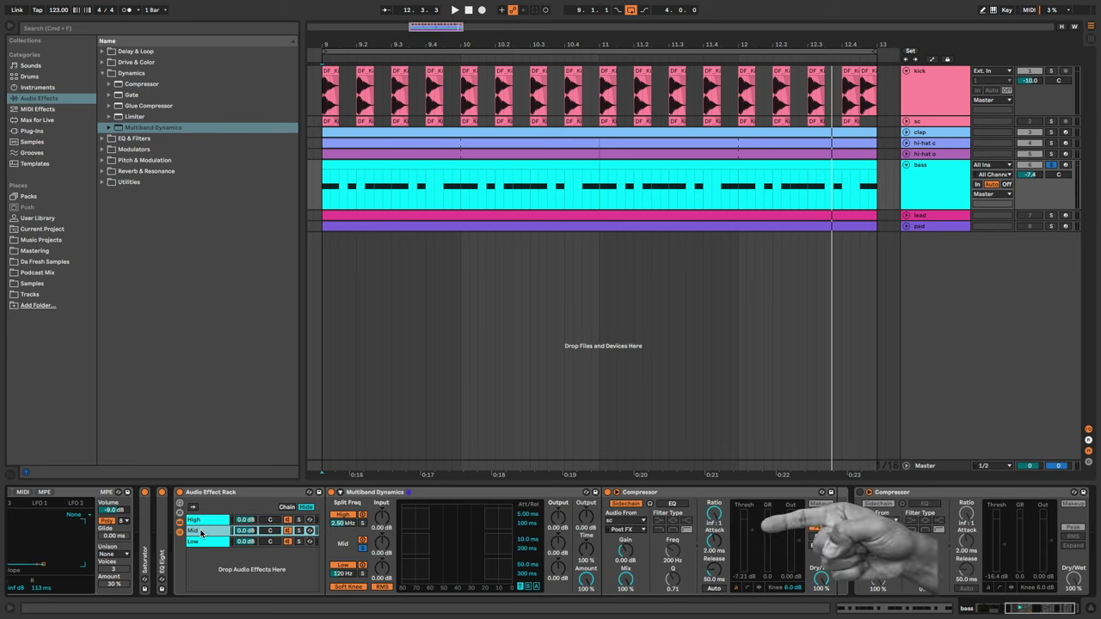
left_click(202, 543)
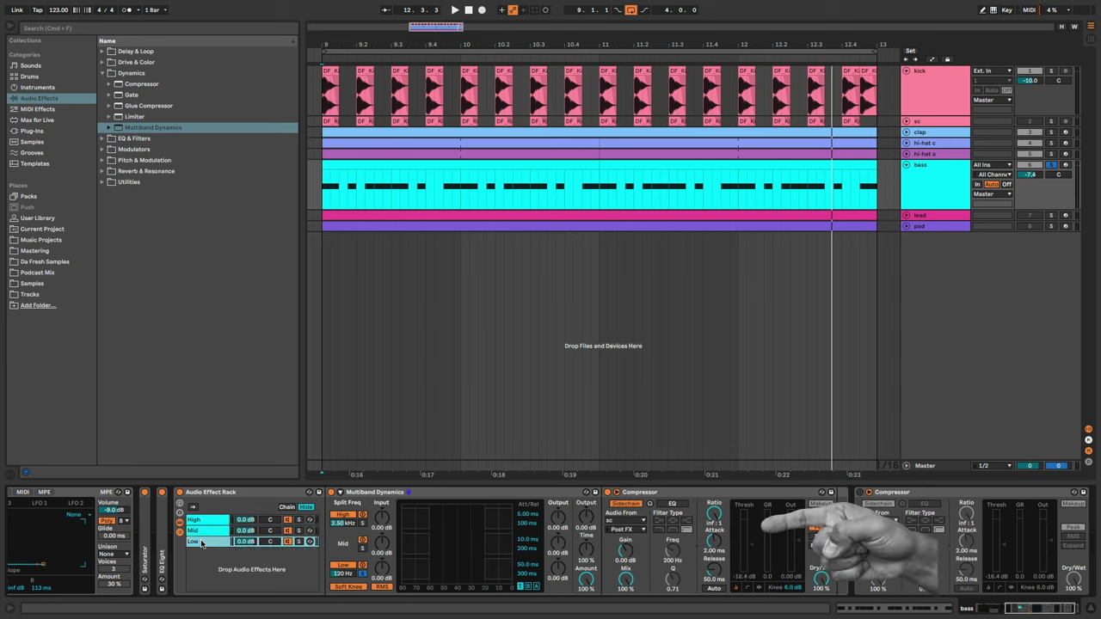
left_click(904, 502)
key("Delete")
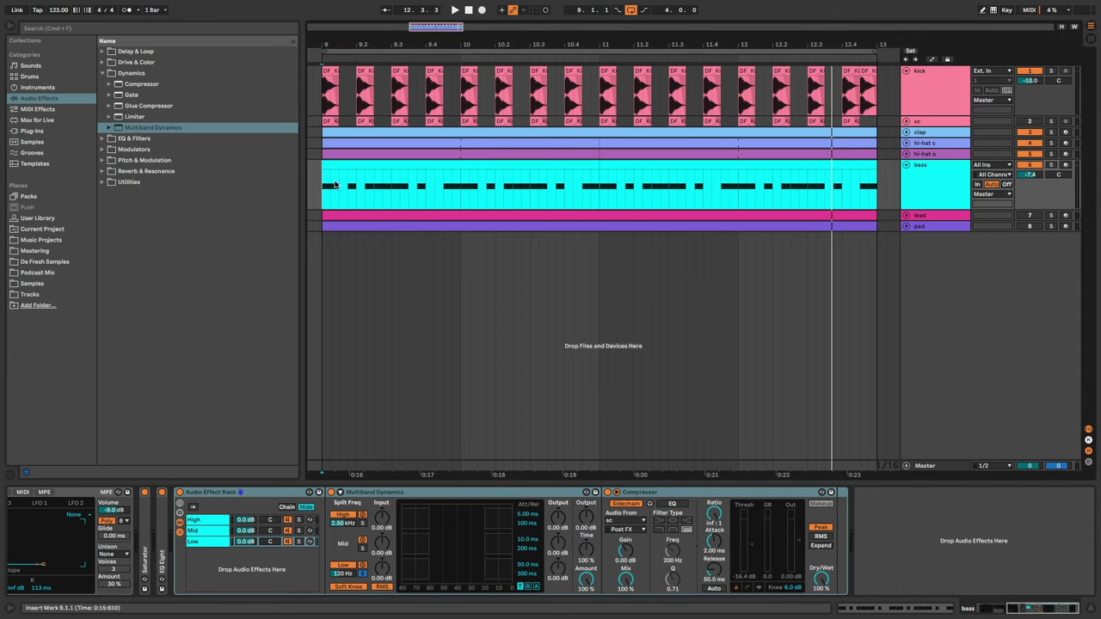
During playback, sweep the Wavetable filter cutoff up to 1.92 kHz, then stop
key("space")
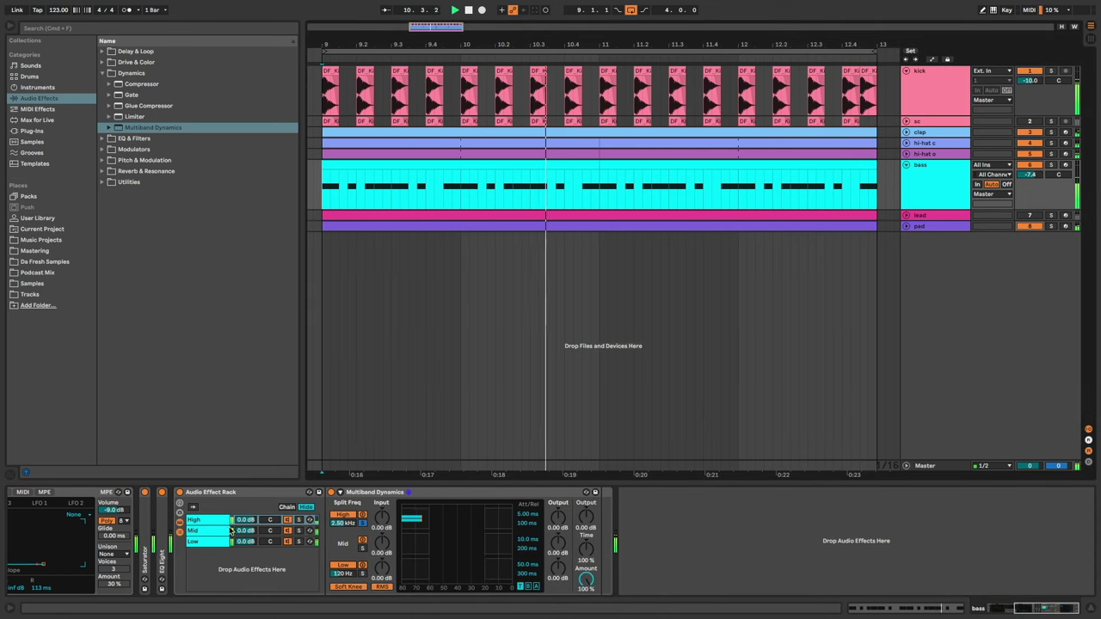
left_click(285, 542)
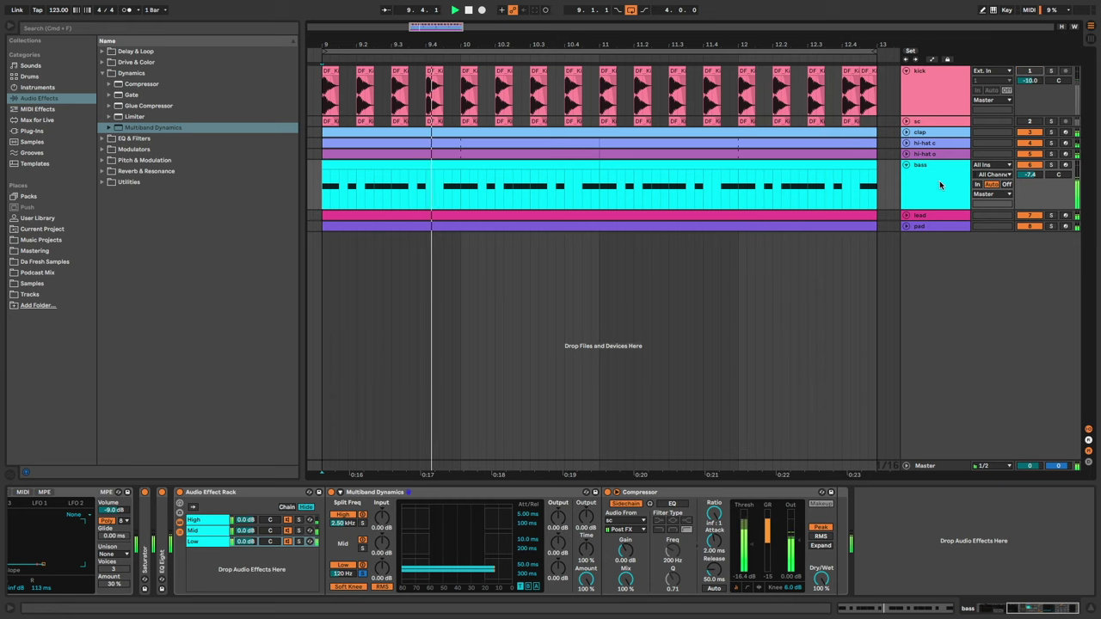
scroll(491, 511, "left", 2)
scroll(491, 511, "left", 10)
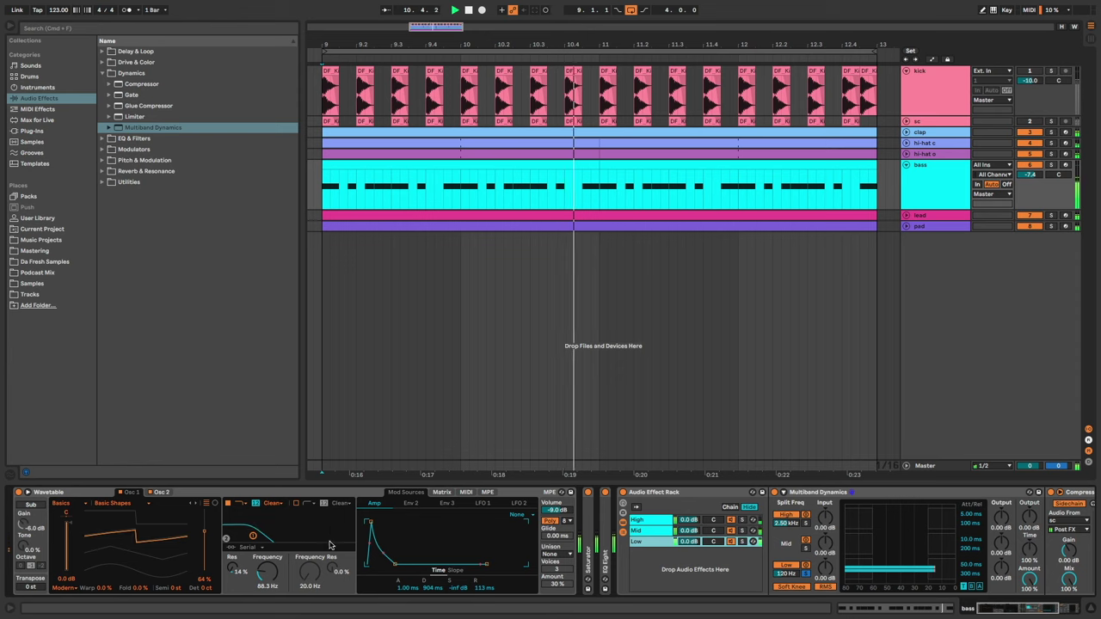
left_click_drag(257, 535, 308, 535)
key("space")
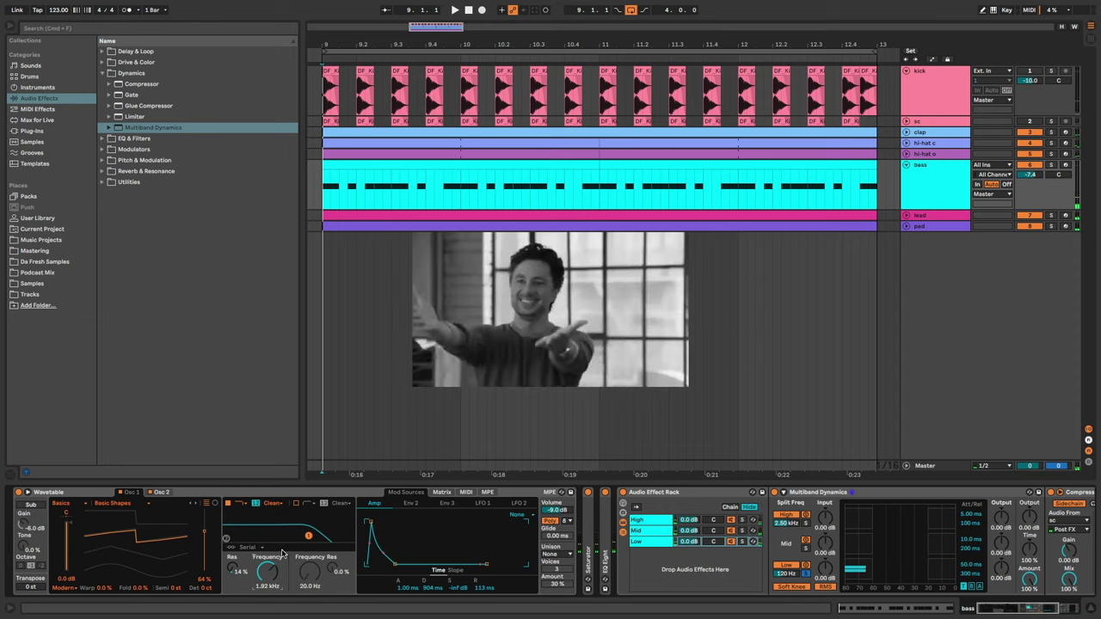